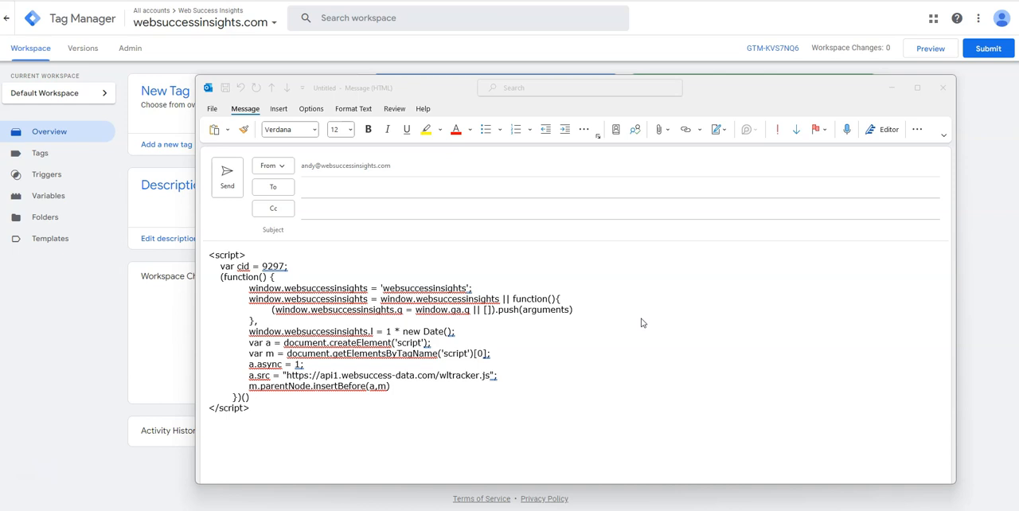
Step: Copy the complete tracking script, from the opening to the closing script tag, out of the email draft
{"action": "left_click", "coordinate": [458, 90]}
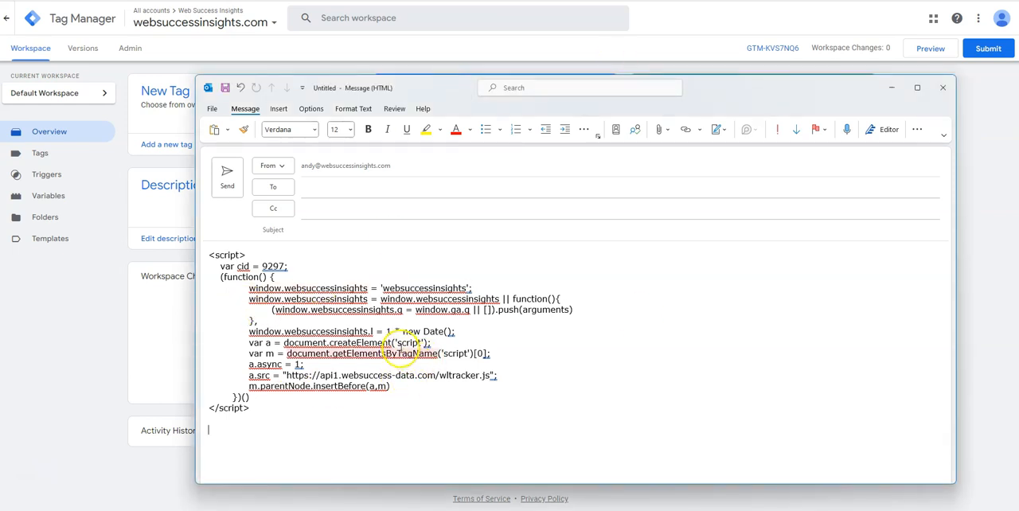
{"action": "double_click", "coordinate": [270, 266]}
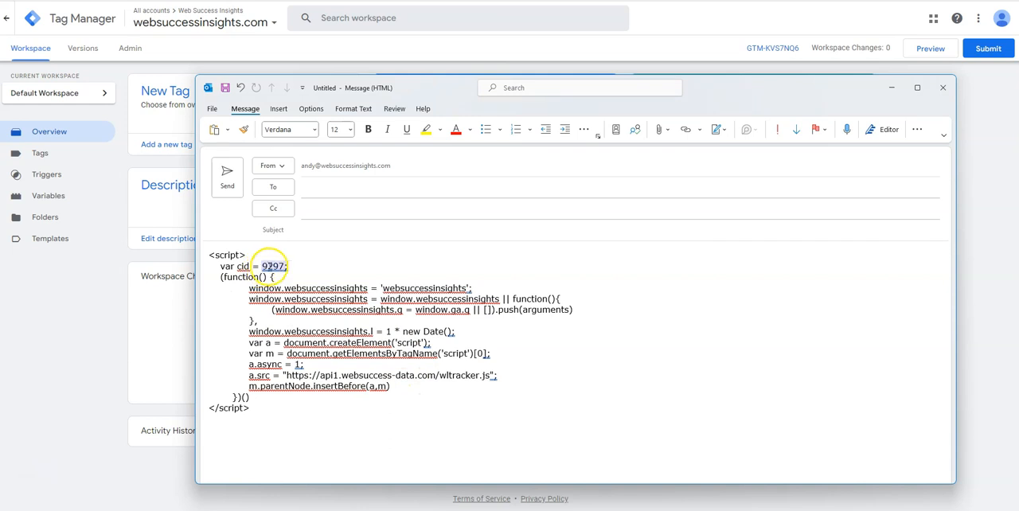
{"action": "left_click", "coordinate": [608, 284]}
{"action": "left_click_drag", "start_coordinate": [251, 410], "coordinate": [208, 253]}
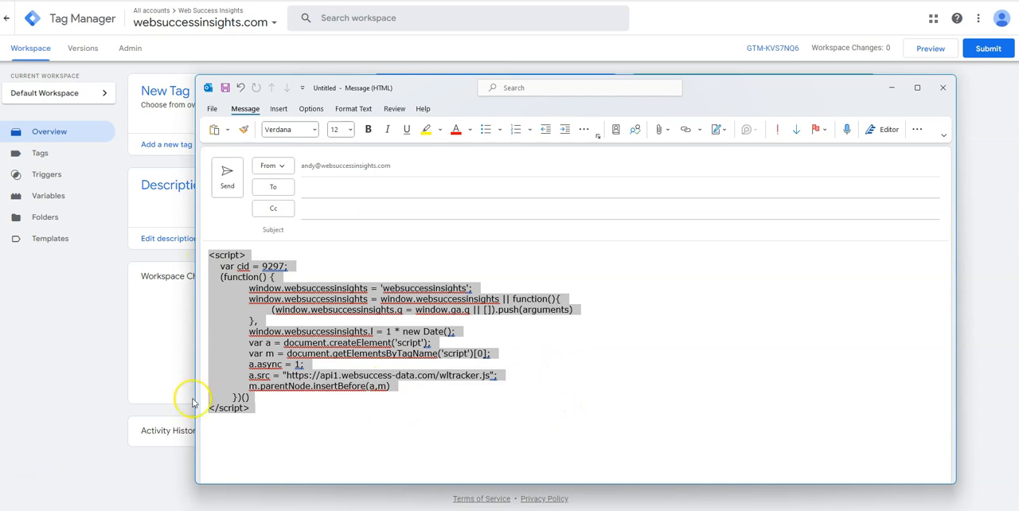
{"action": "left_click", "coordinate": [246, 412]}
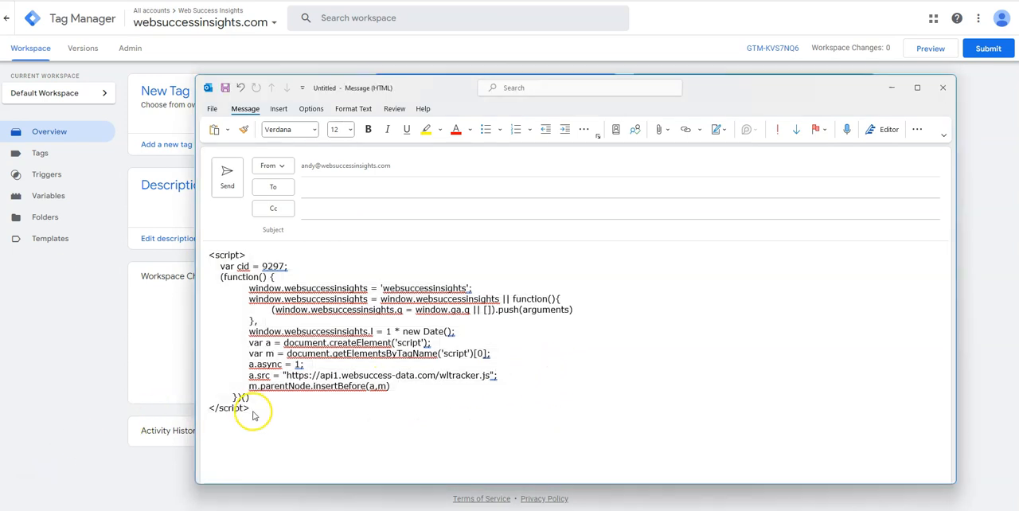
{"action": "left_click", "coordinate": [239, 312]}
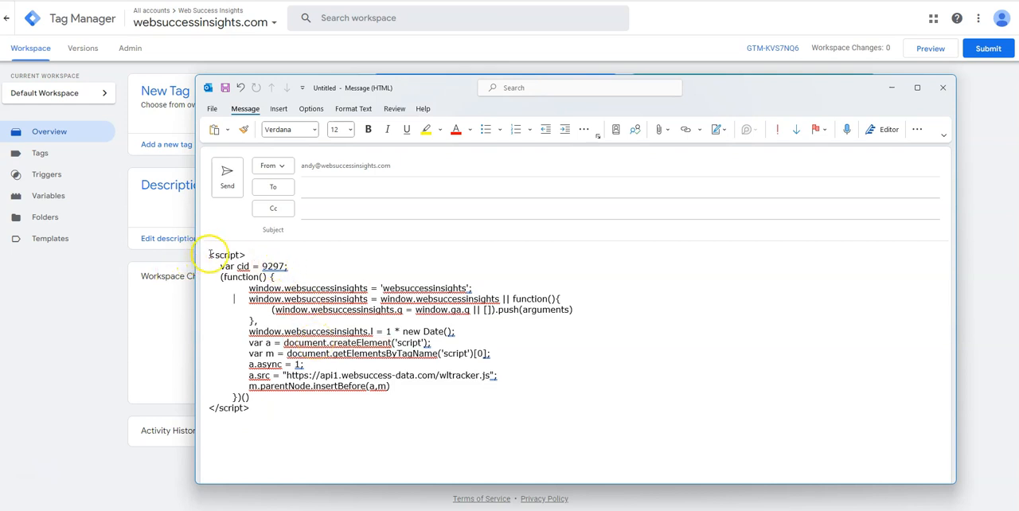
{"action": "left_click_drag", "start_coordinate": [210, 255], "coordinate": [289, 422]}
{"action": "key", "text": "ctrl+c"}
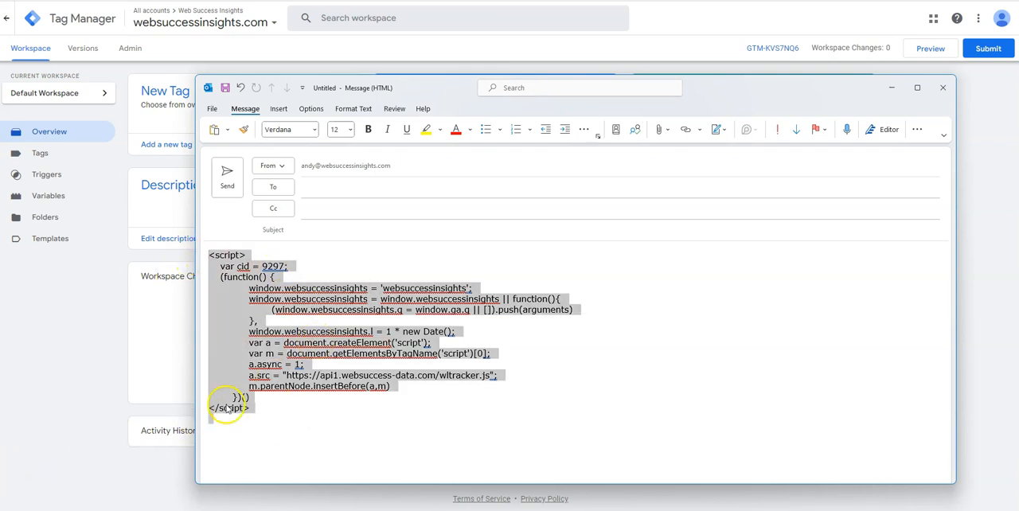
Step: Switch to Google Tag Manager and start a new tag named "Web Success Insights Tag"
{"action": "left_click", "coordinate": [434, 70]}
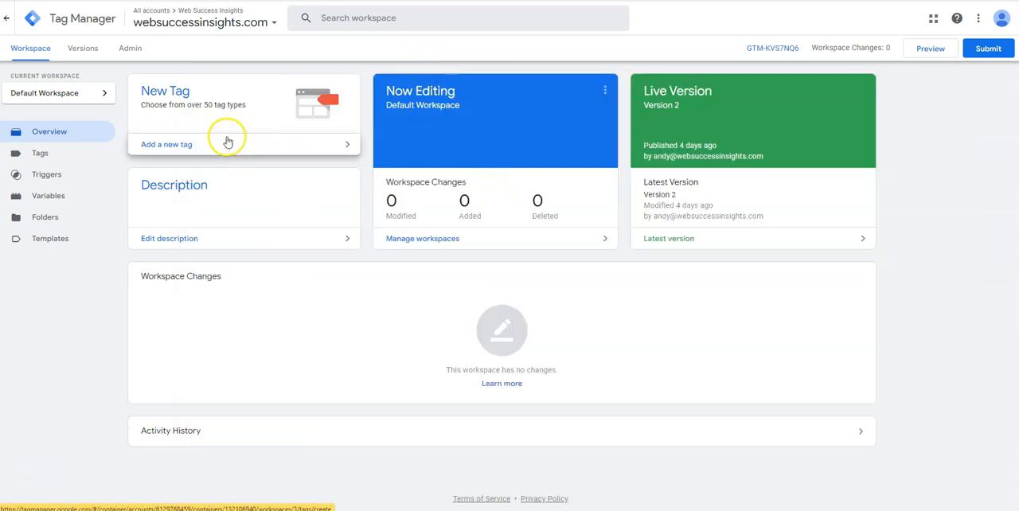
{"action": "left_click", "coordinate": [176, 148]}
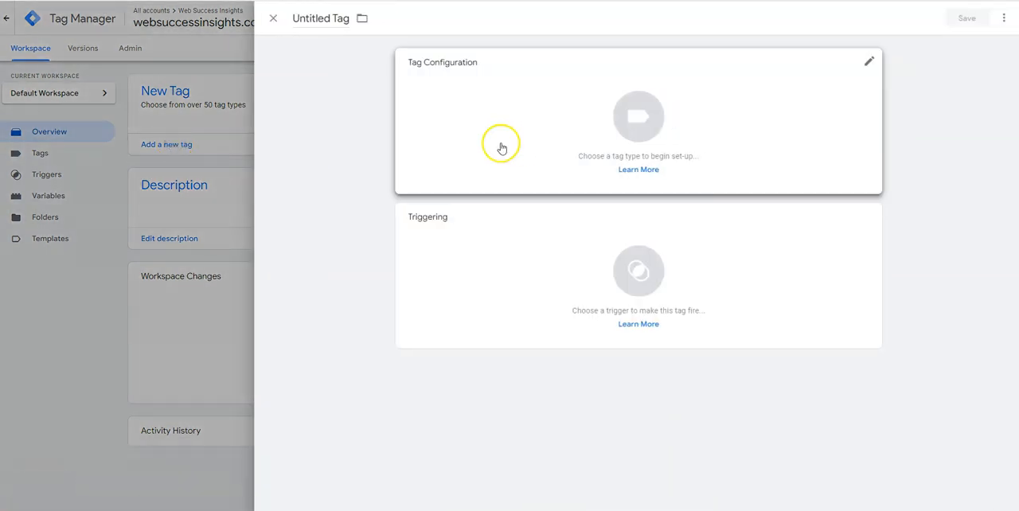
{"action": "left_click", "coordinate": [294, 18]}
{"action": "left_click_drag", "start_coordinate": [294, 17], "coordinate": [364, 16]}
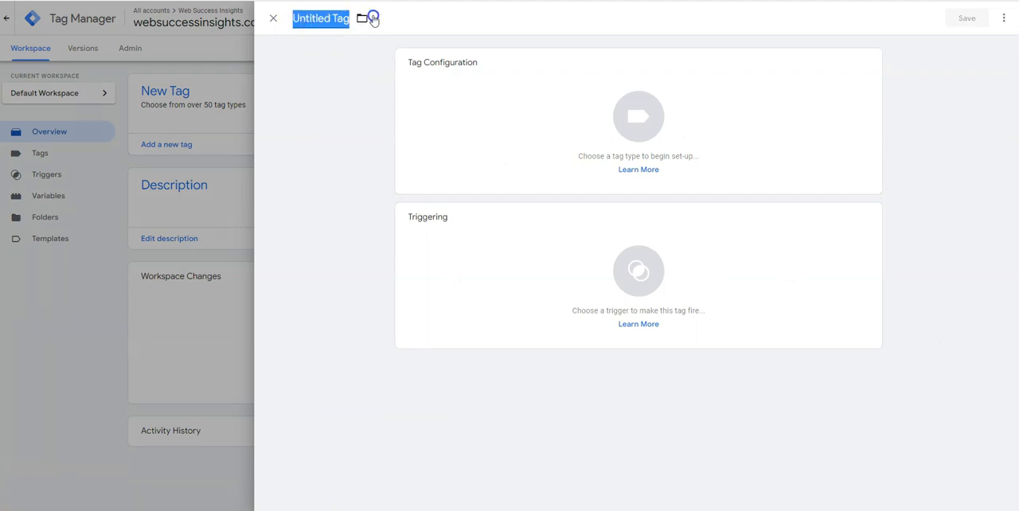
{"action": "type", "text": "Web Success Insigh"}
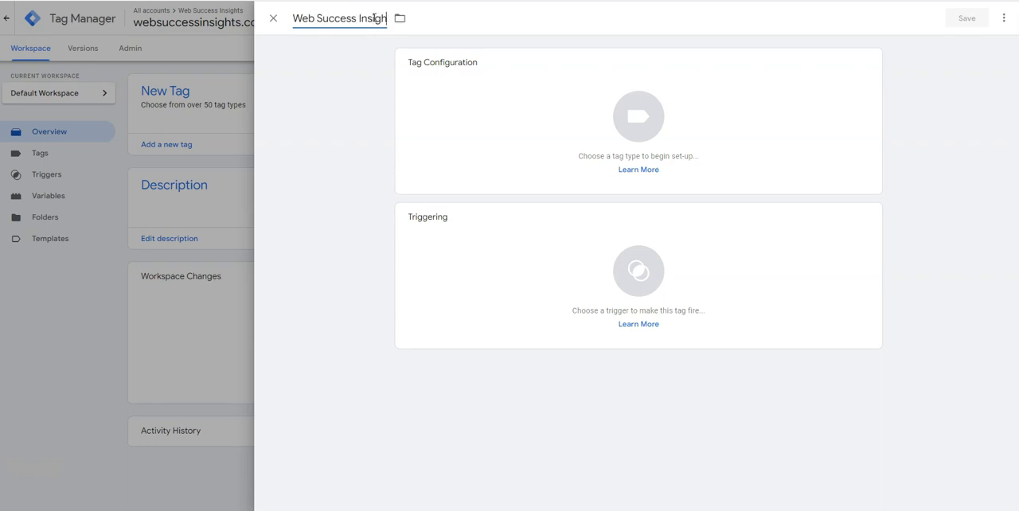
{"action": "type", "text": "ts Tag"}
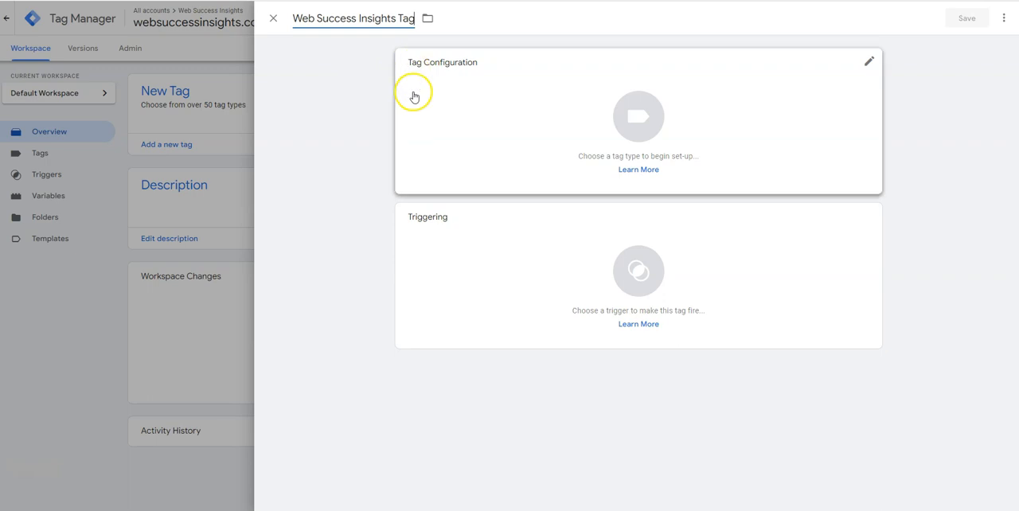
Step: Make the tag a Custom HTML type and paste the copied tracking script as its HTML
{"action": "left_click", "coordinate": [645, 133]}
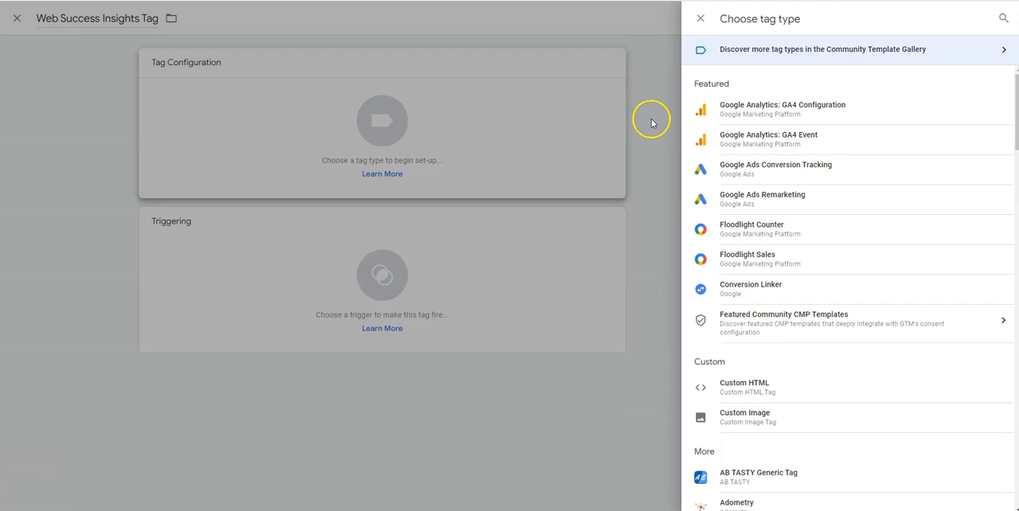
{"action": "left_click", "coordinate": [764, 390]}
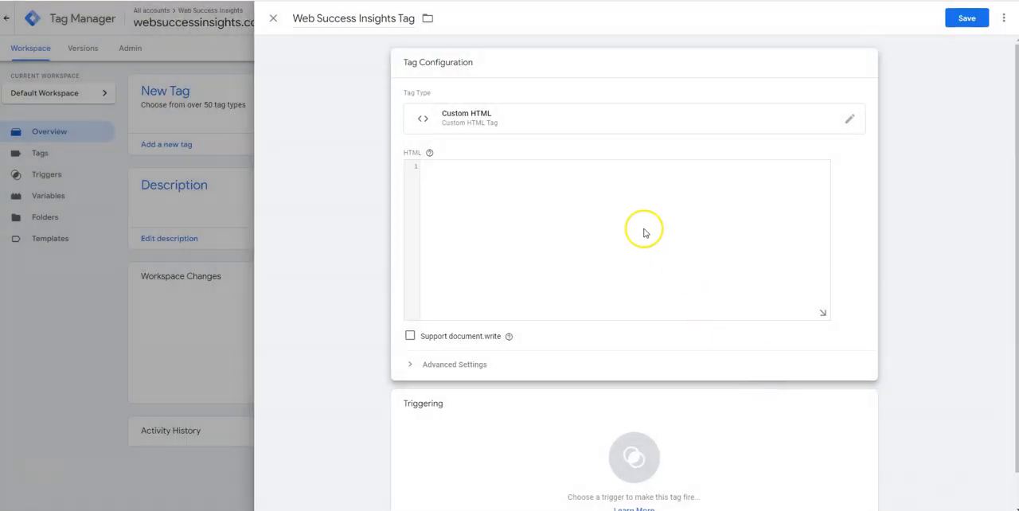
{"action": "left_click", "coordinate": [459, 170]}
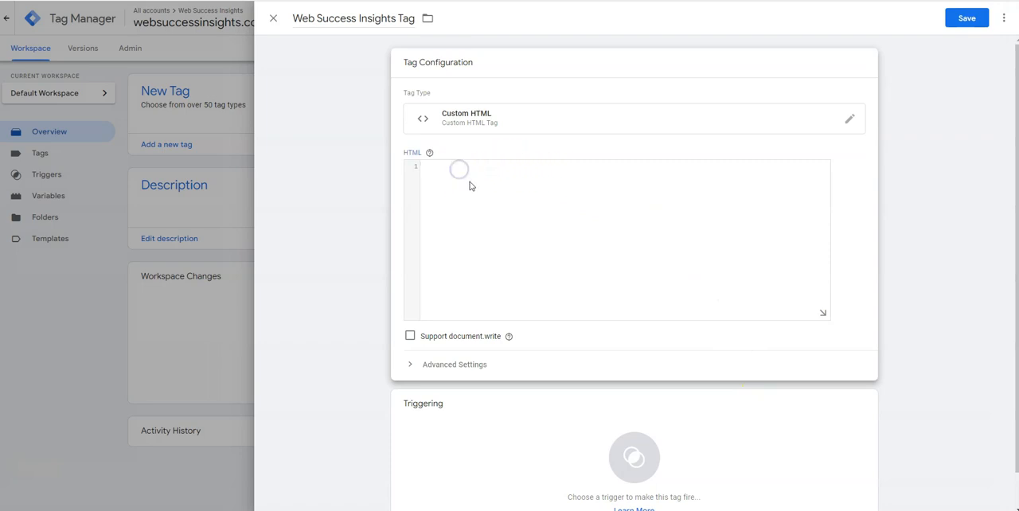
{"action": "key", "text": "ctrl+v"}
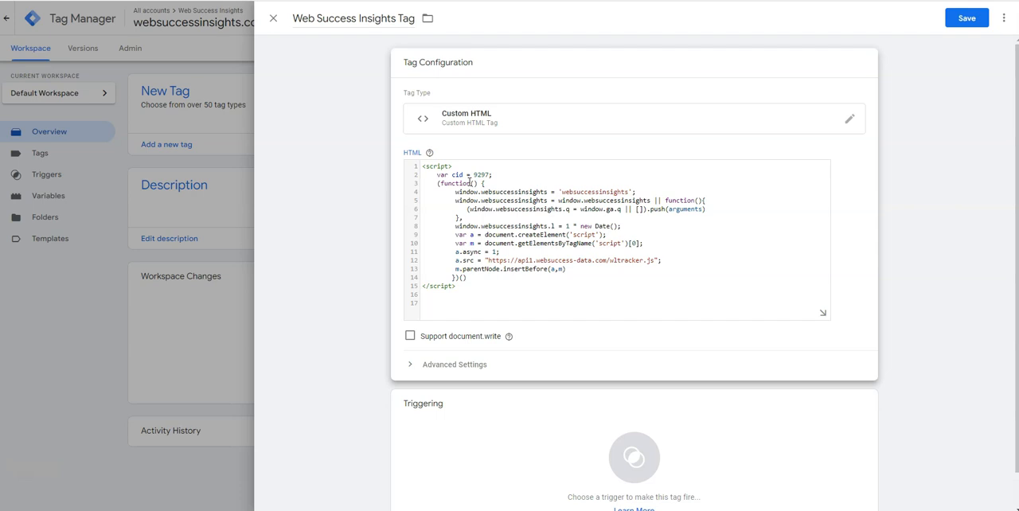
Step: Set the tag firing options in the tag's advanced settings to Unlimited
{"action": "mouse_move", "coordinate": [508, 336]}
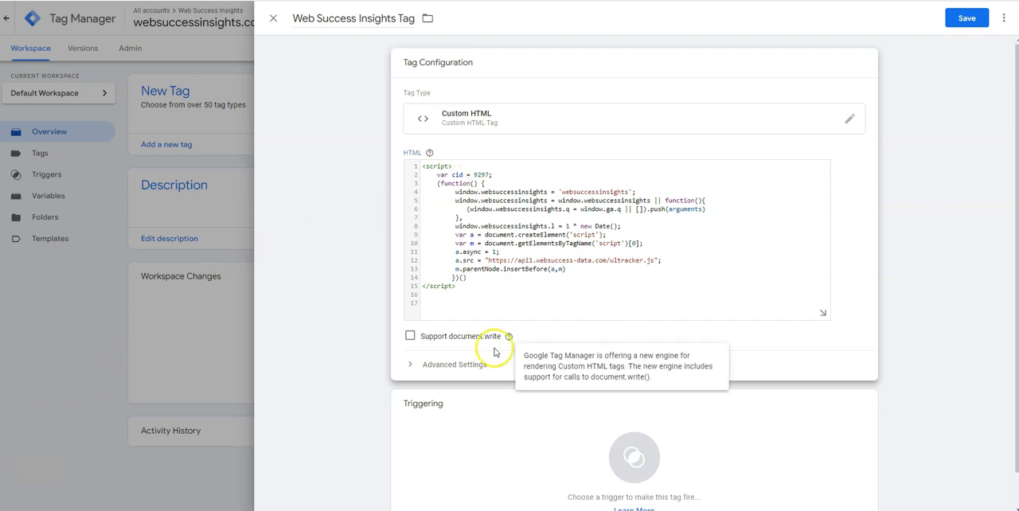
{"action": "left_click", "coordinate": [448, 365]}
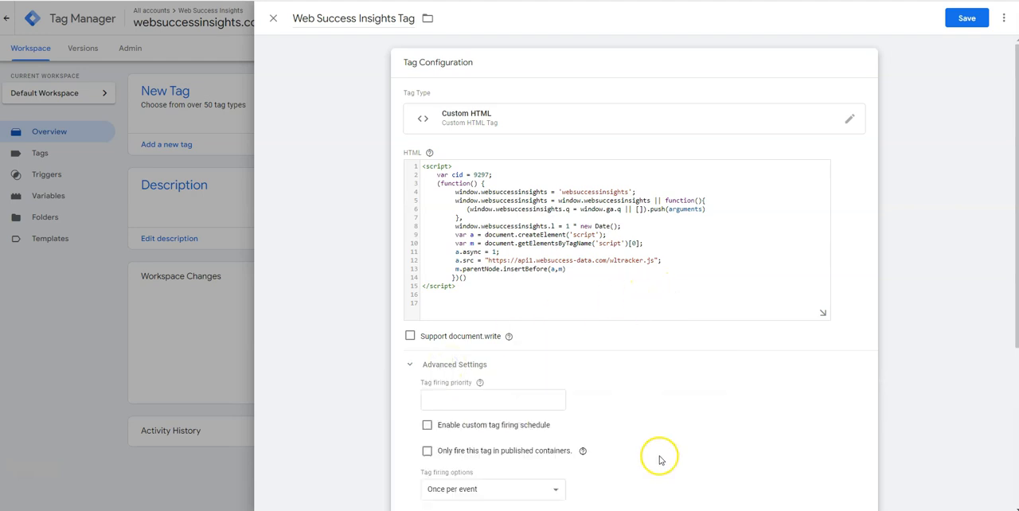
{"action": "scroll", "coordinate": [625, 414], "scroll_direction": "down", "scroll_amount": 1}
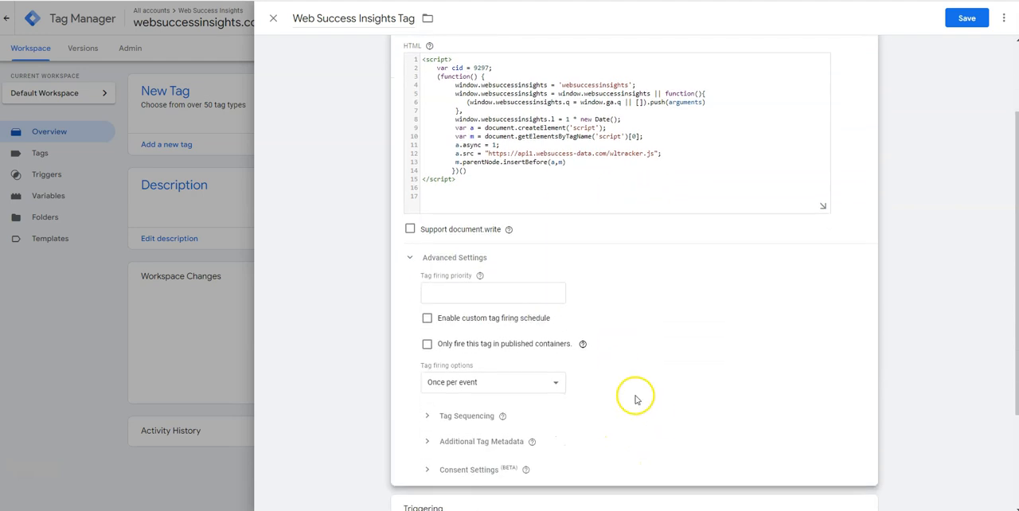
{"action": "left_click", "coordinate": [556, 384]}
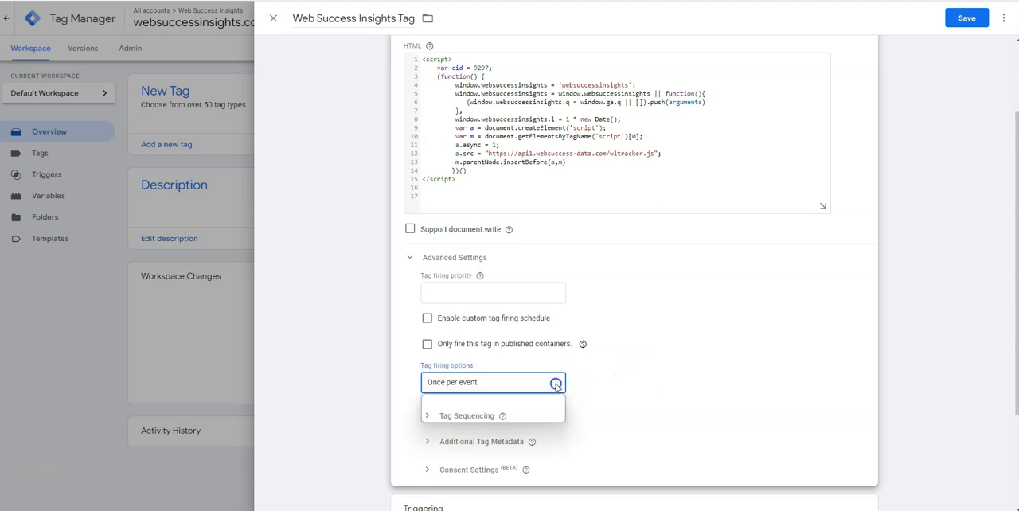
{"action": "left_click", "coordinate": [466, 402]}
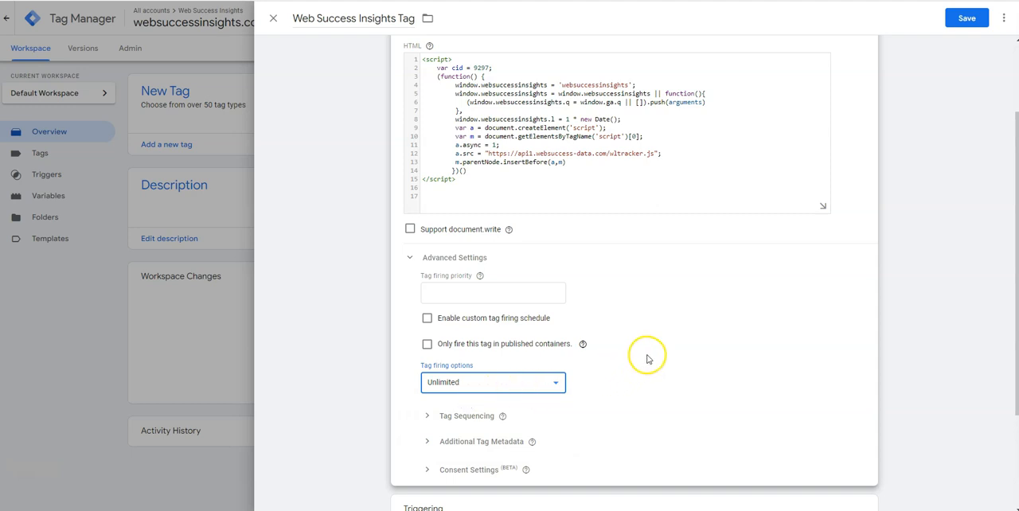
Step: Assign the All Pages page view trigger to the tag and save the tag
{"action": "scroll", "coordinate": [680, 316], "scroll_direction": "down", "scroll_amount": 2}
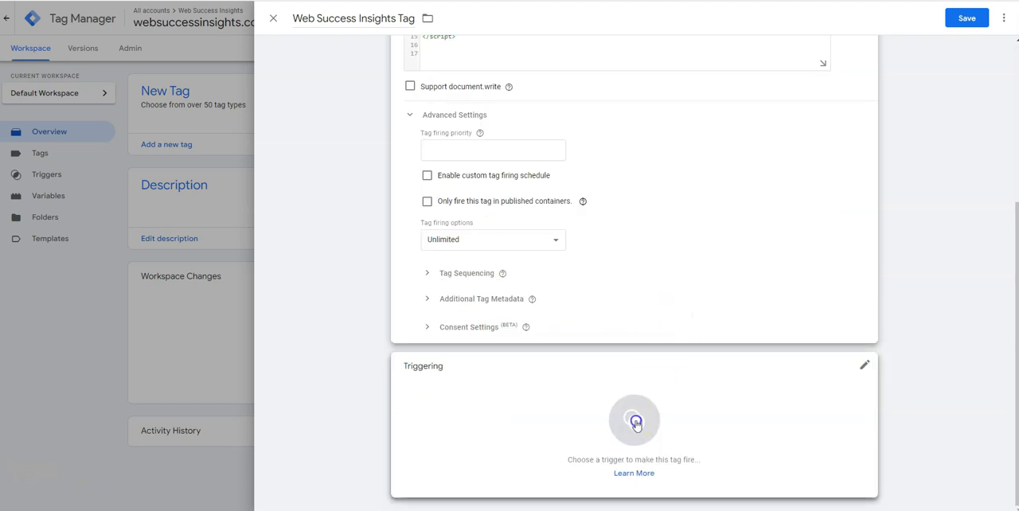
{"action": "left_click", "coordinate": [636, 423]}
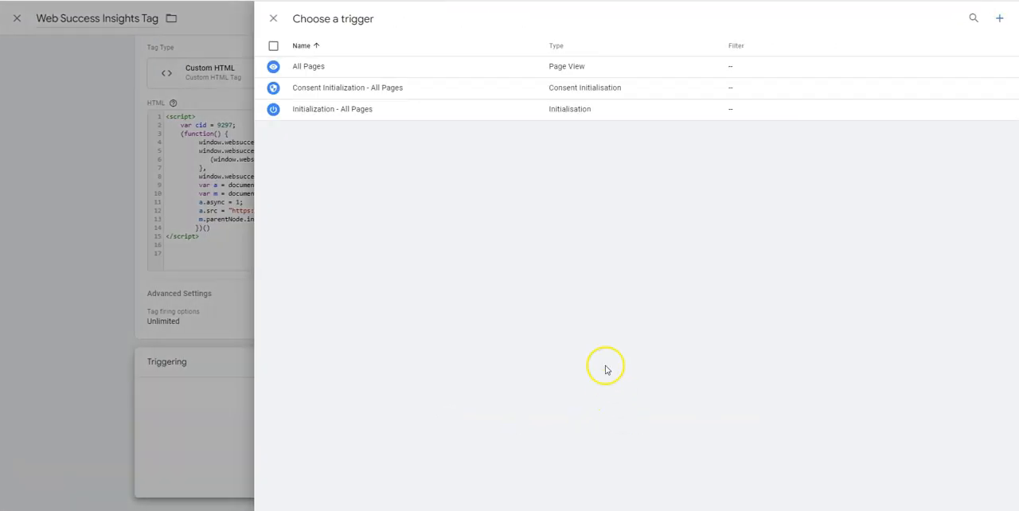
{"action": "left_click", "coordinate": [396, 69]}
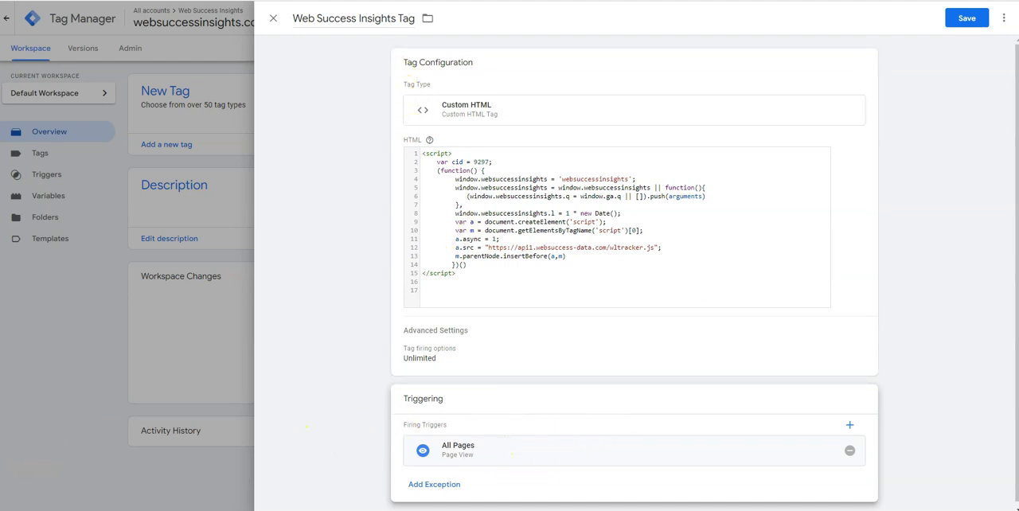
{"action": "left_click", "coordinate": [968, 17]}
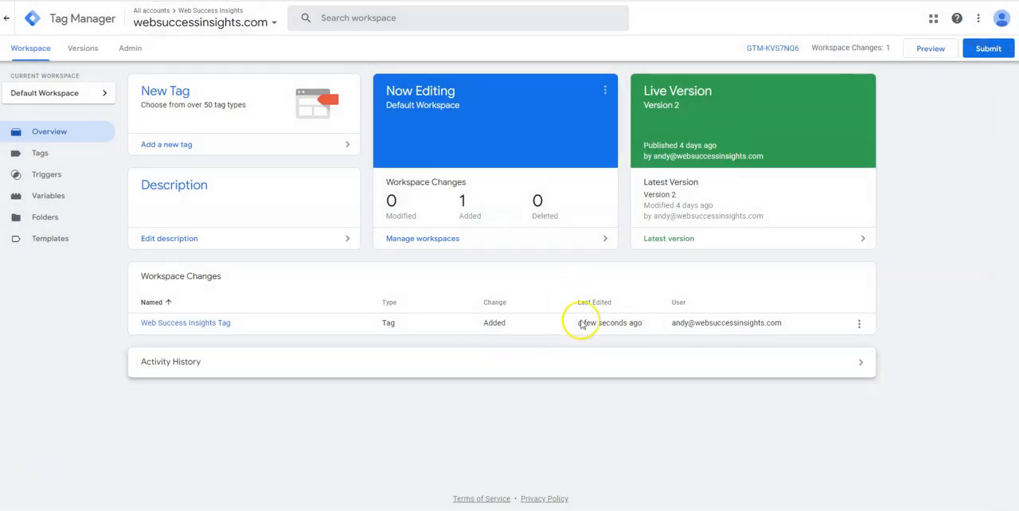
Step: Publish the workspace changes as version "Web Success Insights tag added", described as "Added the tracking code from Web Success Insights for the first time"
{"action": "left_click", "coordinate": [987, 49]}
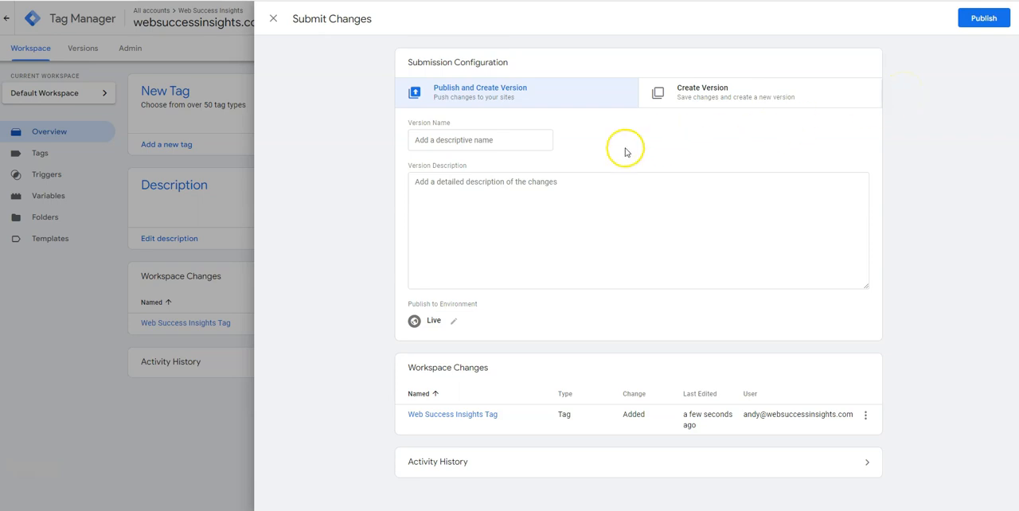
{"action": "left_click", "coordinate": [416, 140]}
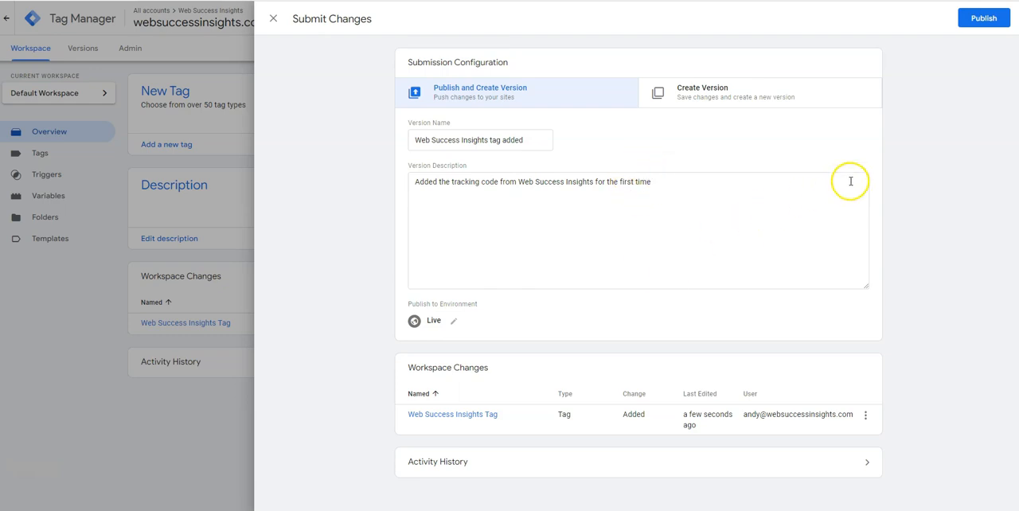
{"action": "left_click", "coordinate": [985, 19]}
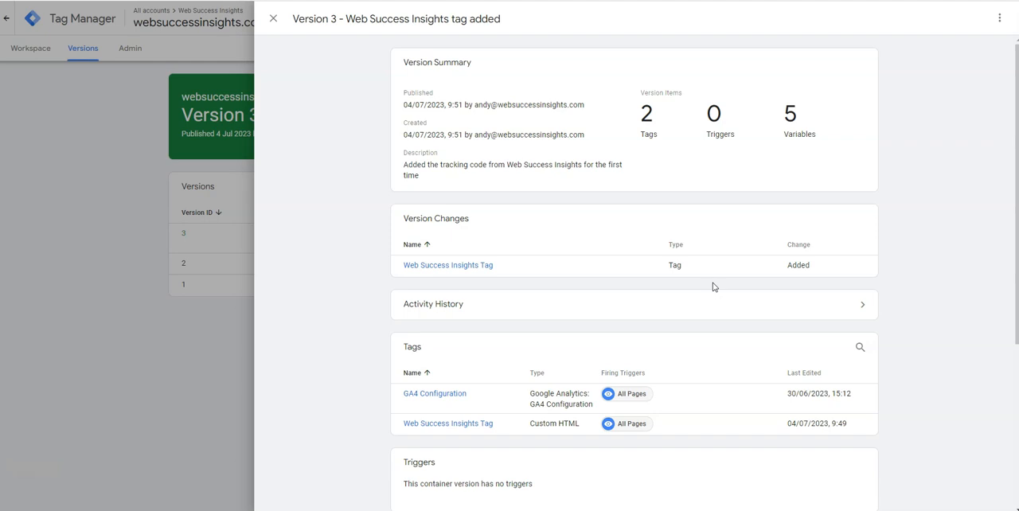
Step: Switch to the Web Success Insights dashboard and examine the recorded page visits in the All Visitors report
{"action": "left_click", "coordinate": [491, 295]}
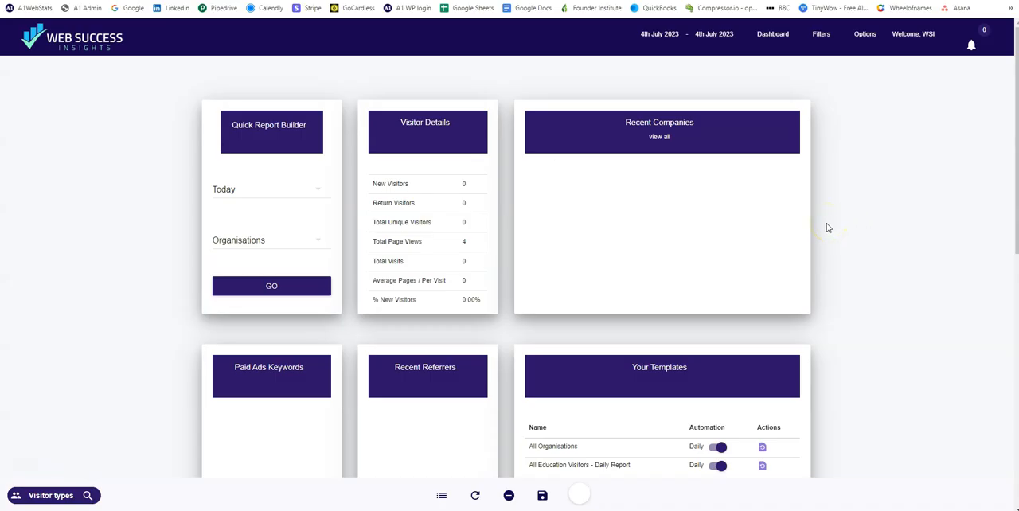
{"action": "left_click", "coordinate": [821, 35]}
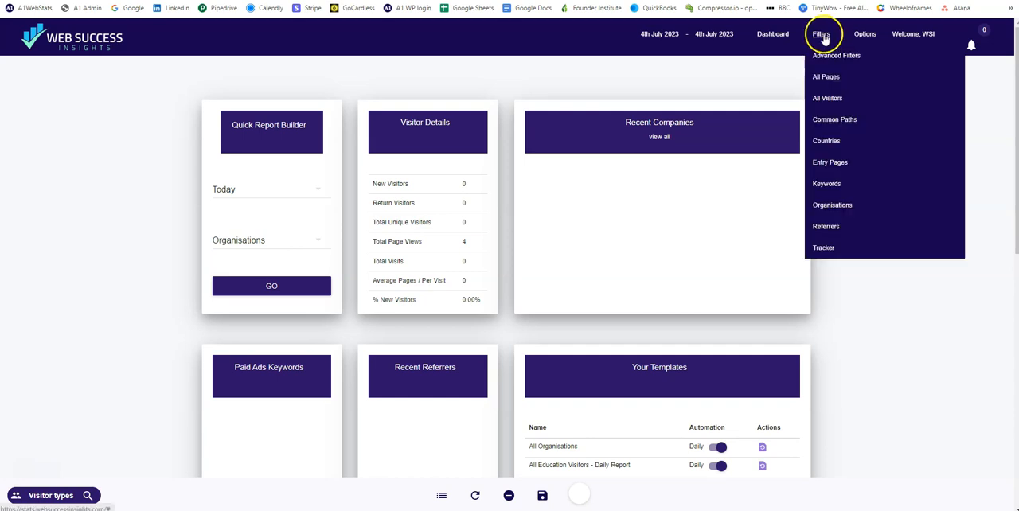
{"action": "left_click", "coordinate": [827, 99]}
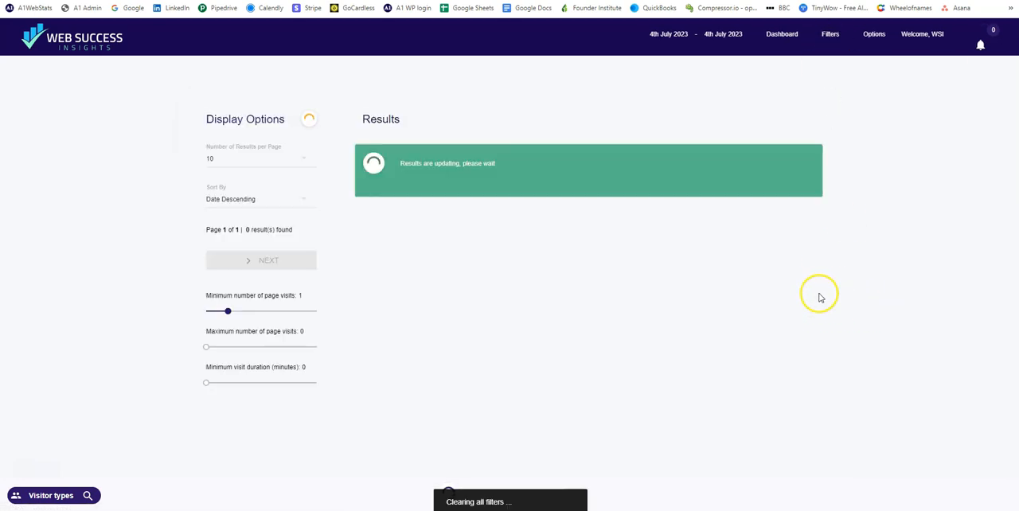
{"action": "scroll", "coordinate": [823, 266], "scroll_direction": "down", "scroll_amount": 1}
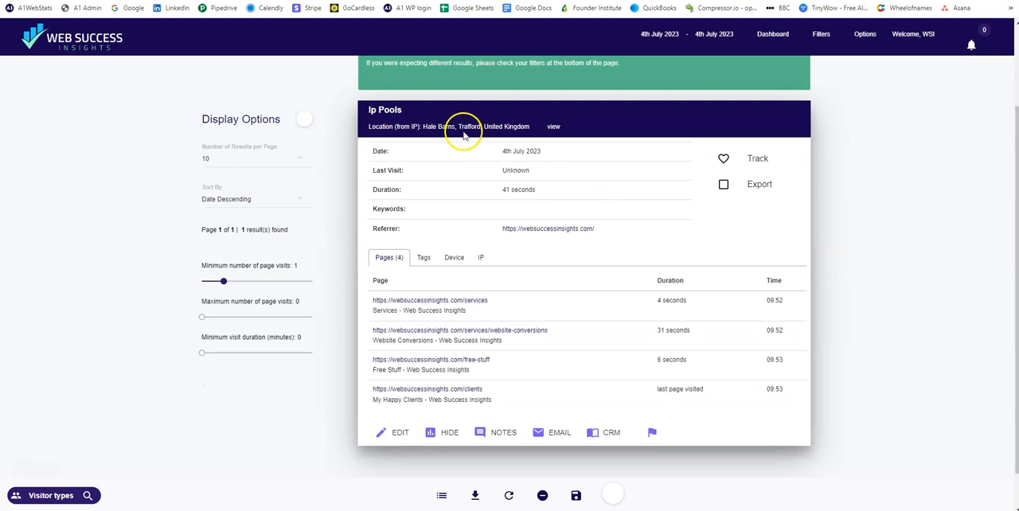